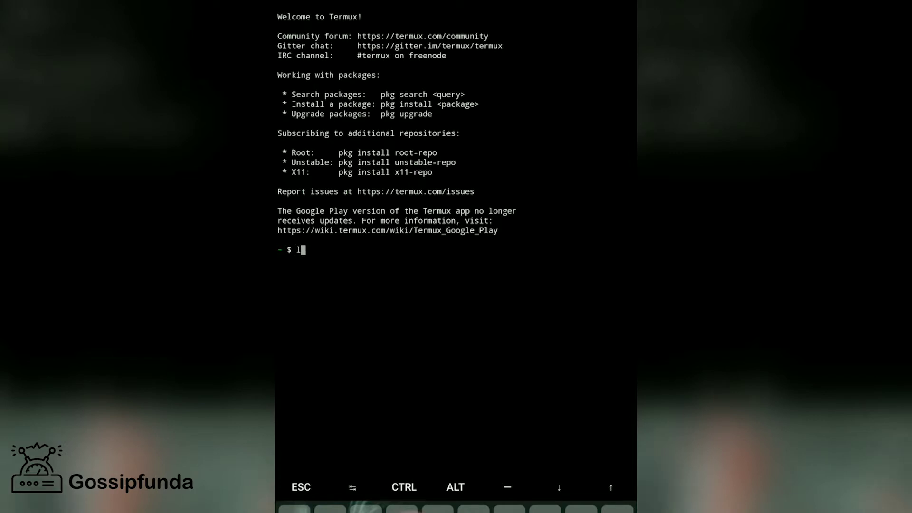
text(ls)
- List the home folder, create the gossipfunda folder, confirm it exists, and enter it
key(Return)
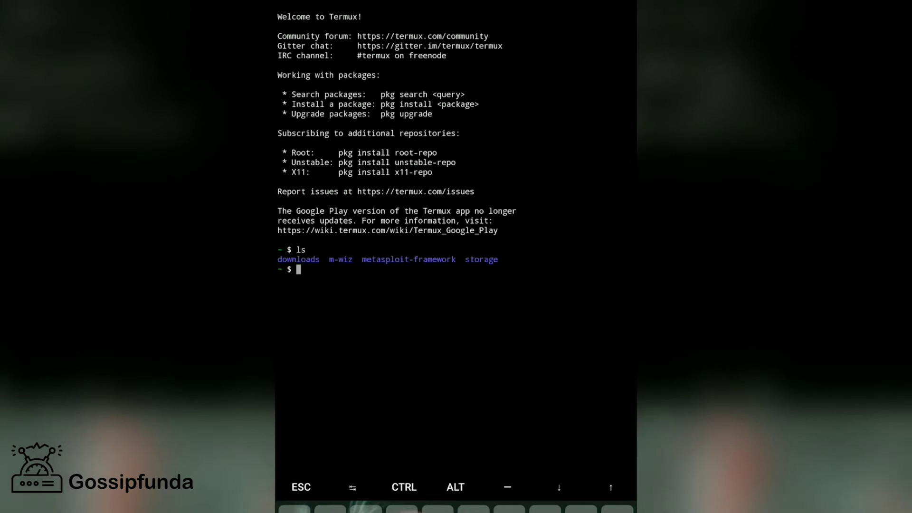
text(mkdi)
text(r )
text(goss)
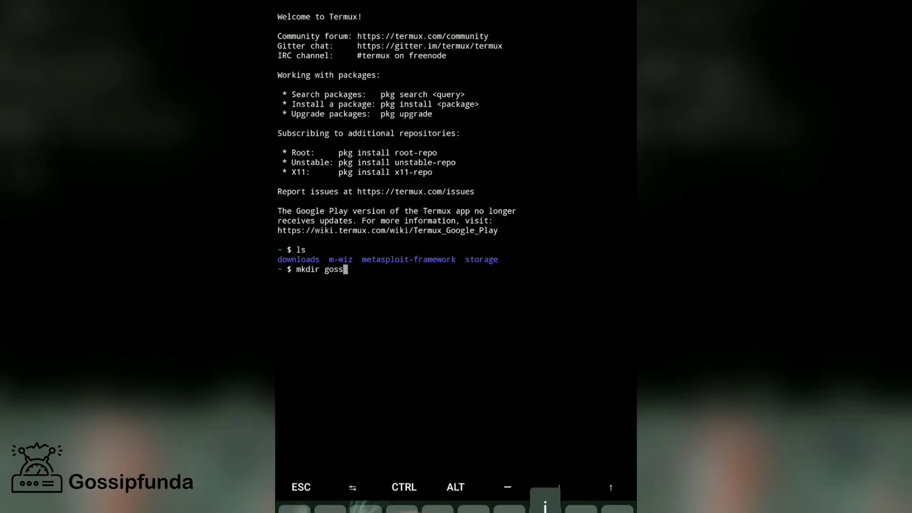
text(ipfu)
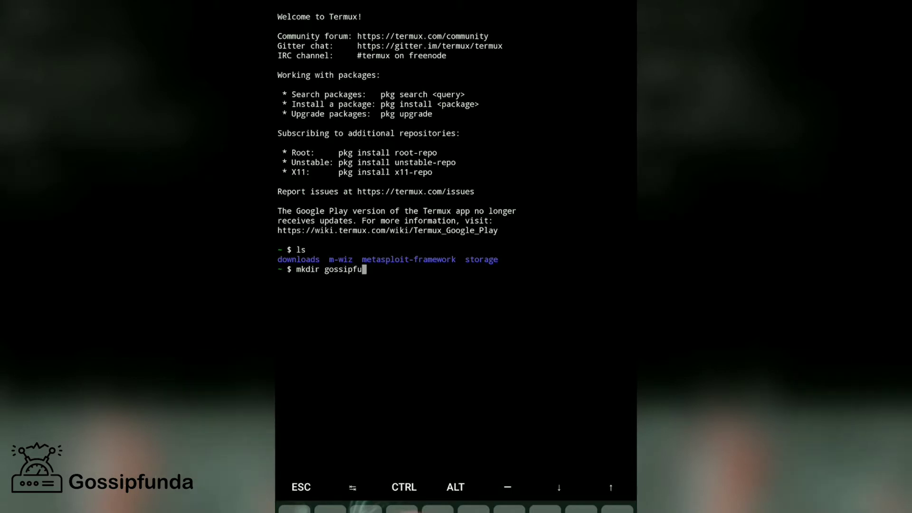
text(nda)
key(Return)
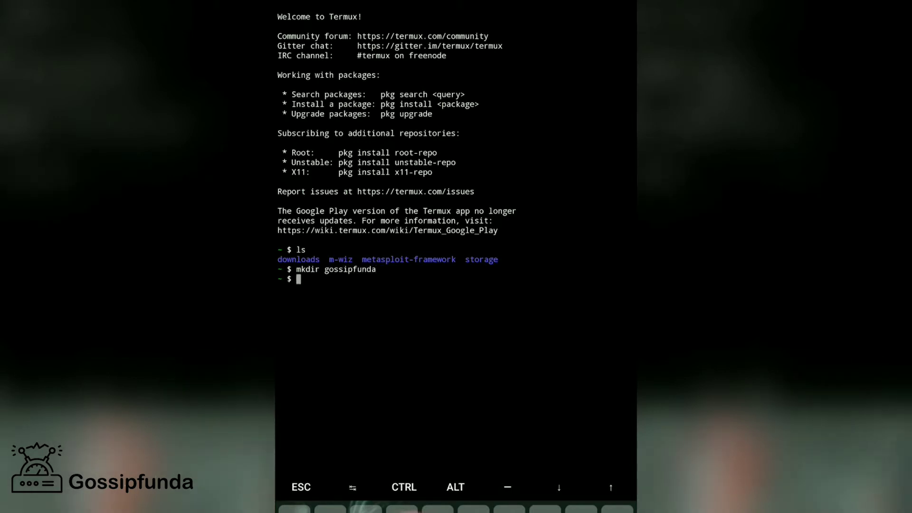
text(ls)
key(Return)
text(cd )
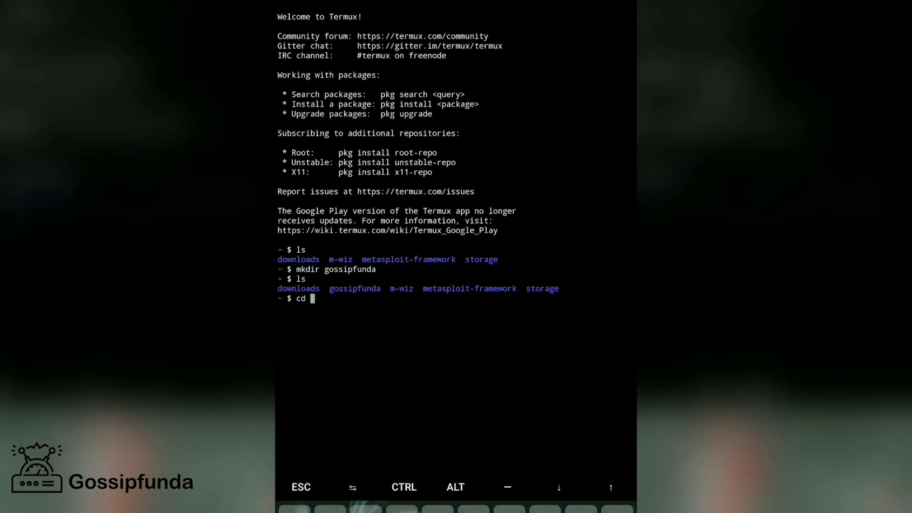
text(gossip)
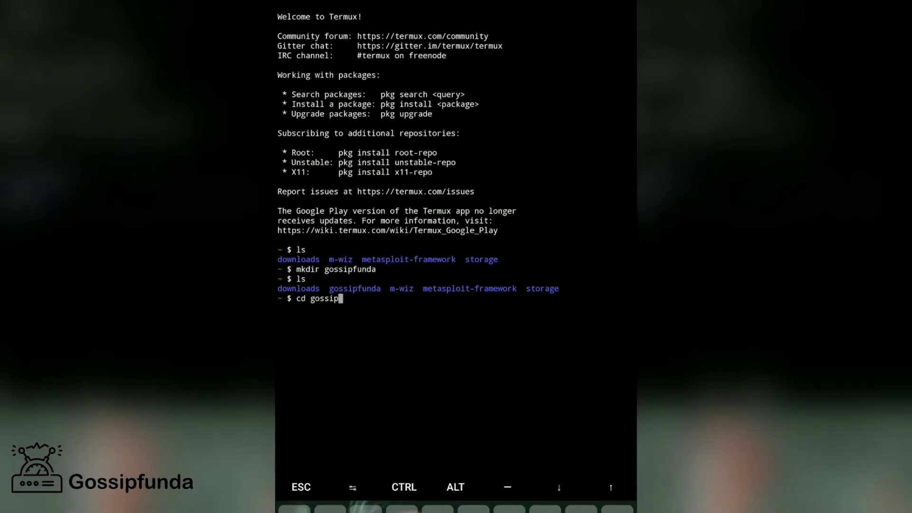
text(funda)
key(Return)
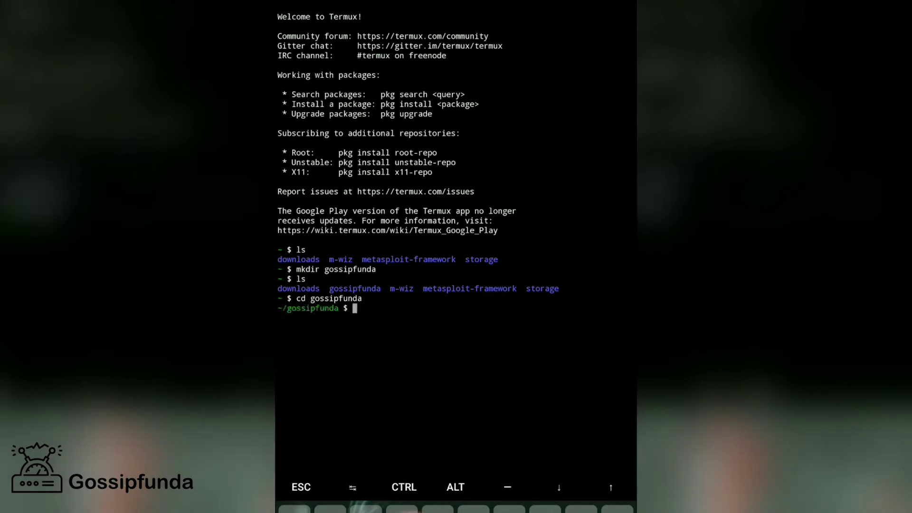
text(to)
text(uch )
text(text.)
text(py)
- Create empty files text.py, text.rxr and text.txt with touch
key(Return)
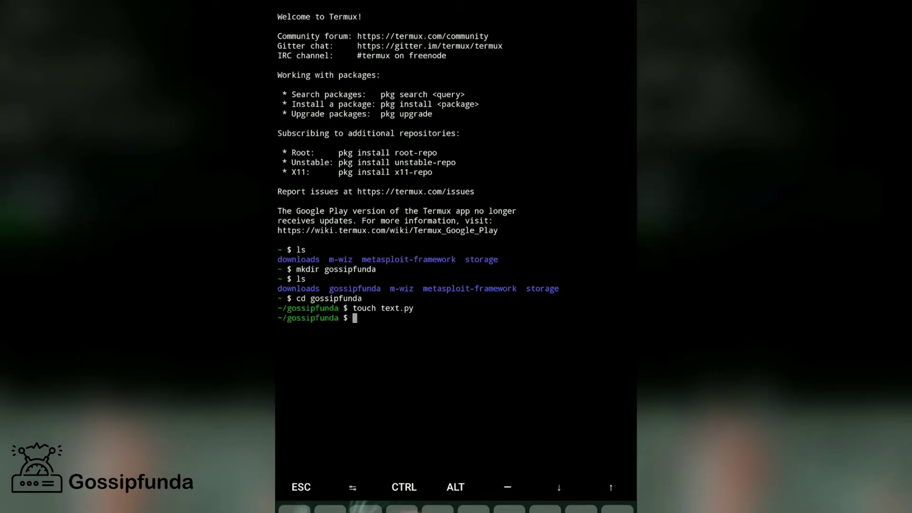
key(Up)
key(BackSpace)
key(BackSpace)
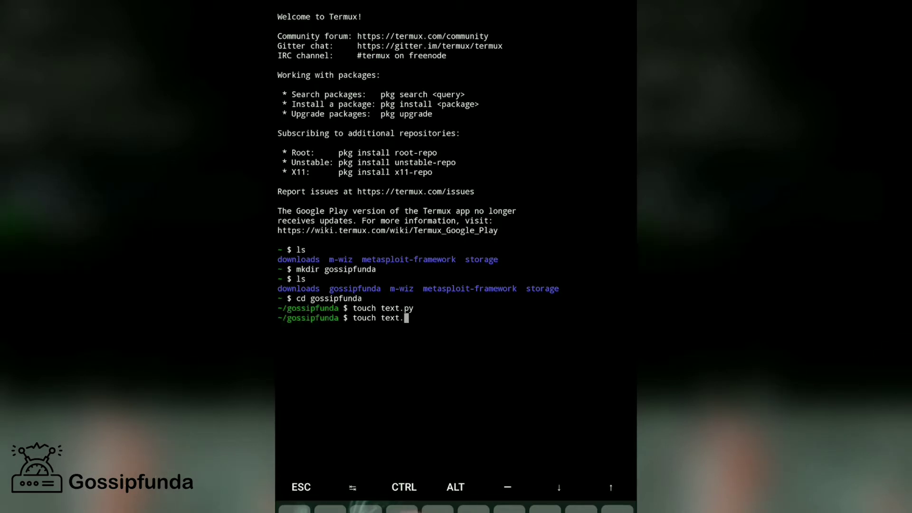
text(rxr)
key(Return)
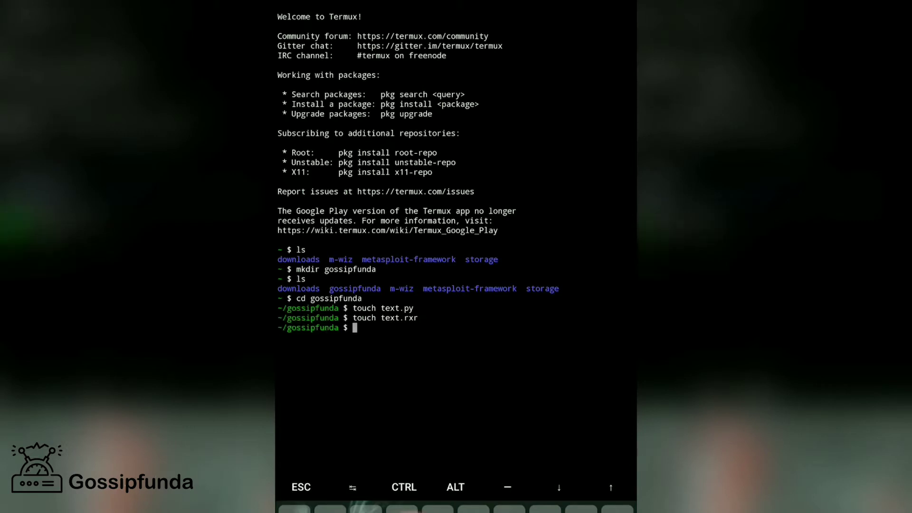
key(Up)
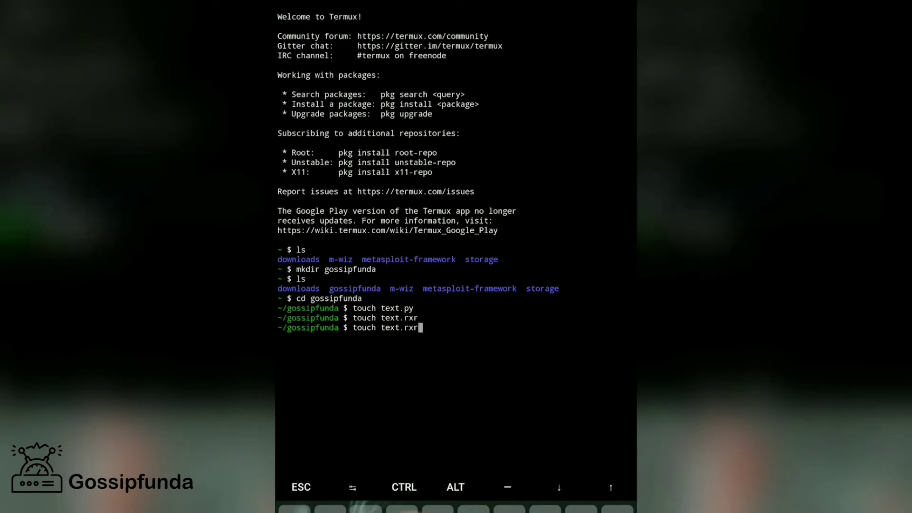
key(BackSpace)
key(BackSpace)
key(BackSpace)
text(txt)
key(Return)
- Create empty files text.html and text.js with touch
key(Up)
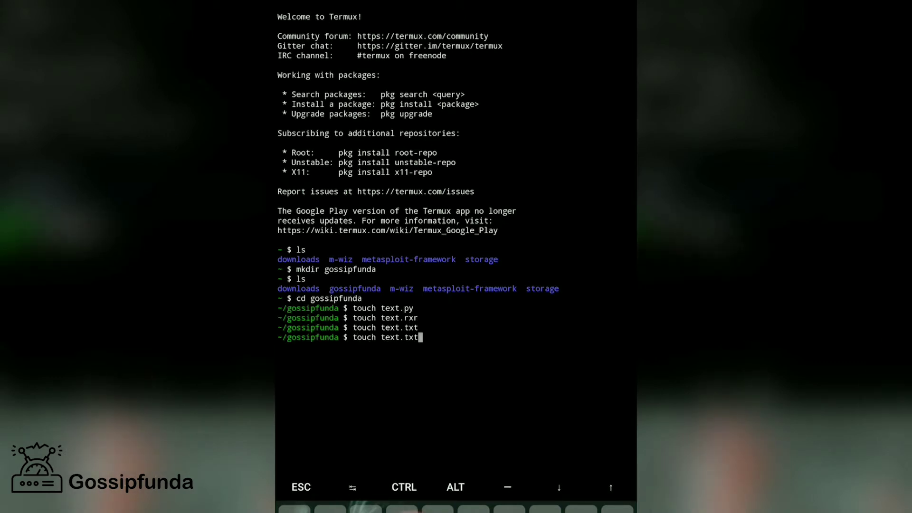
key(BackSpace)
key(BackSpace)
key(BackSpace)
text(html)
key(Return)
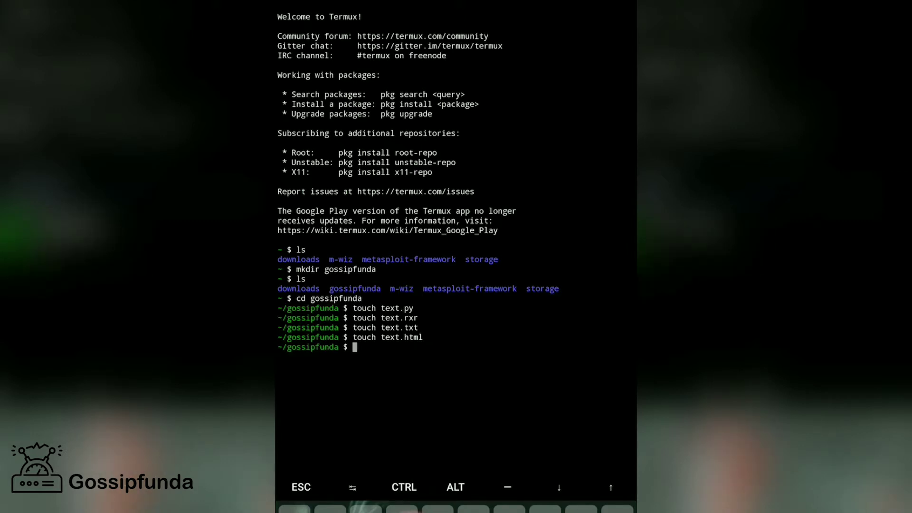
key(Up)
key(BackSpace)
key(BackSpace)
key(BackSpace)
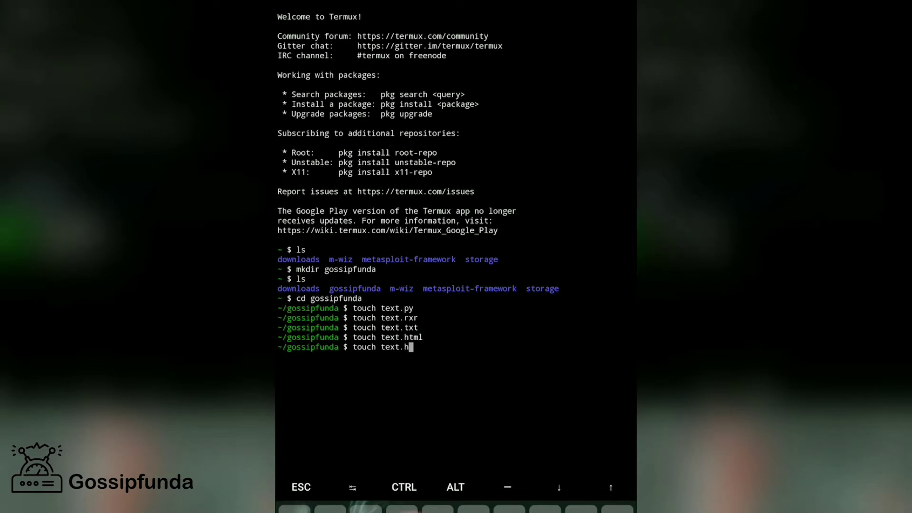
key(BackSpace)
text(js)
key(Return)
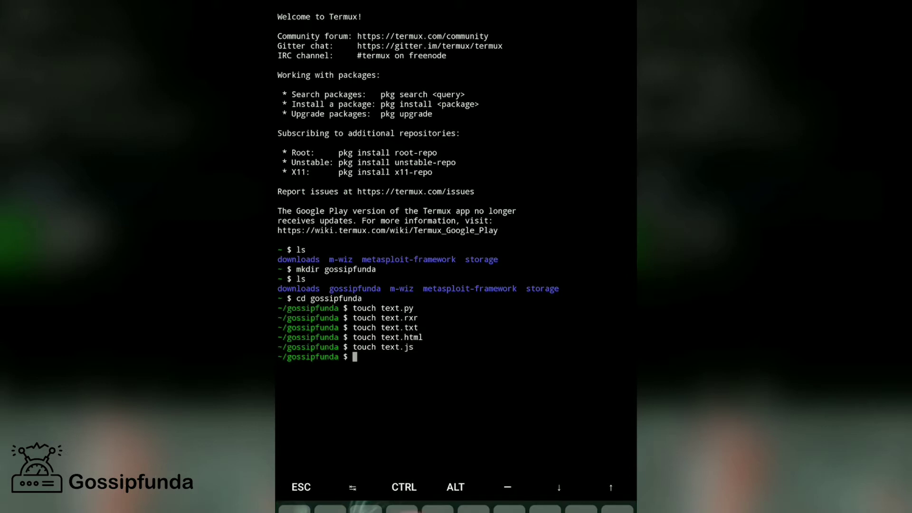
text(git i)
text(nit)
- Initialise Git, stage all files, commit as 'add github in android', and check git status
key(Return)
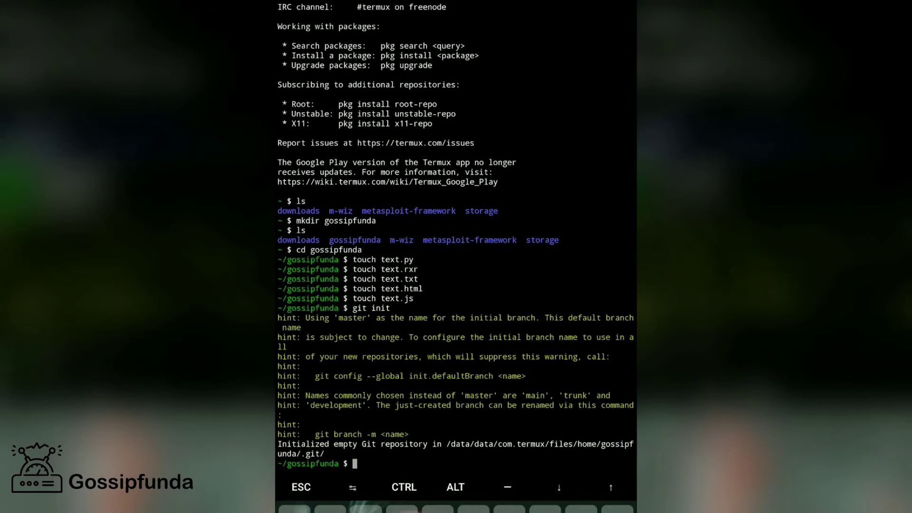
text(git )
text(add)
text( .)
key(Return)
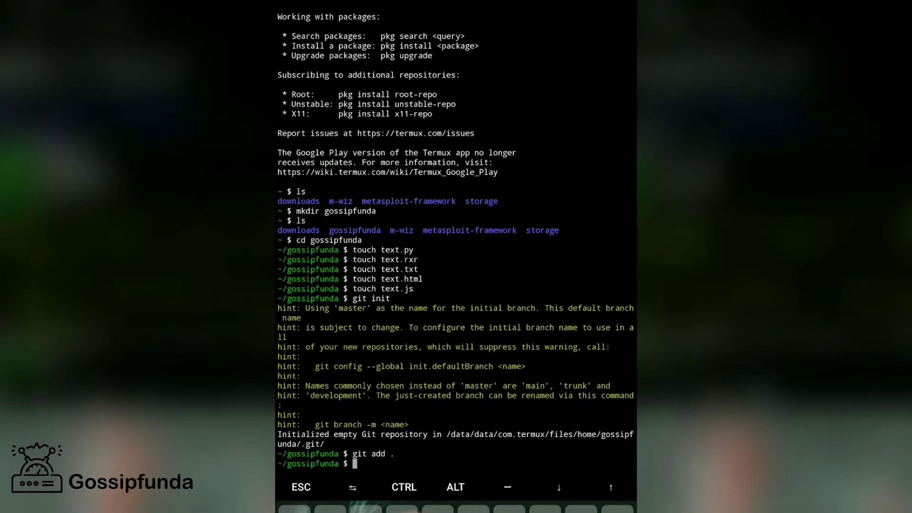
text(git c)
text(ommit -)
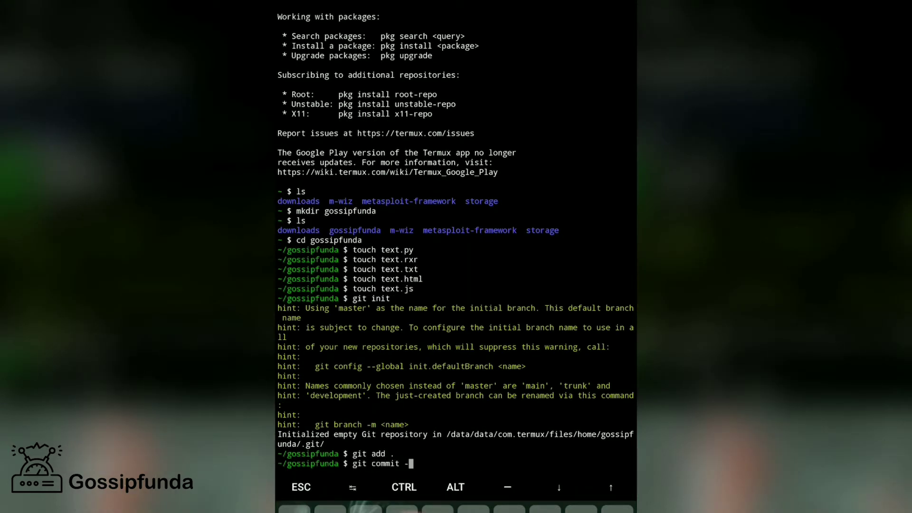
text(m )
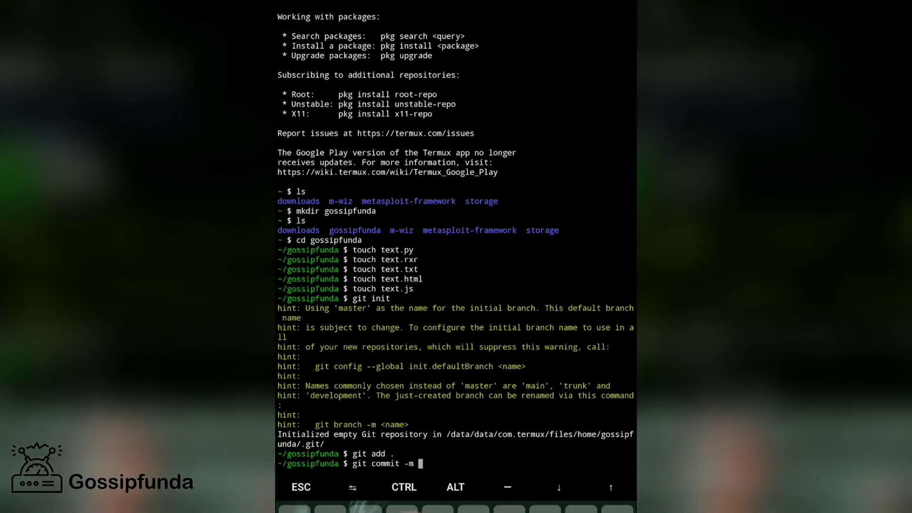
text(")
text(goch)
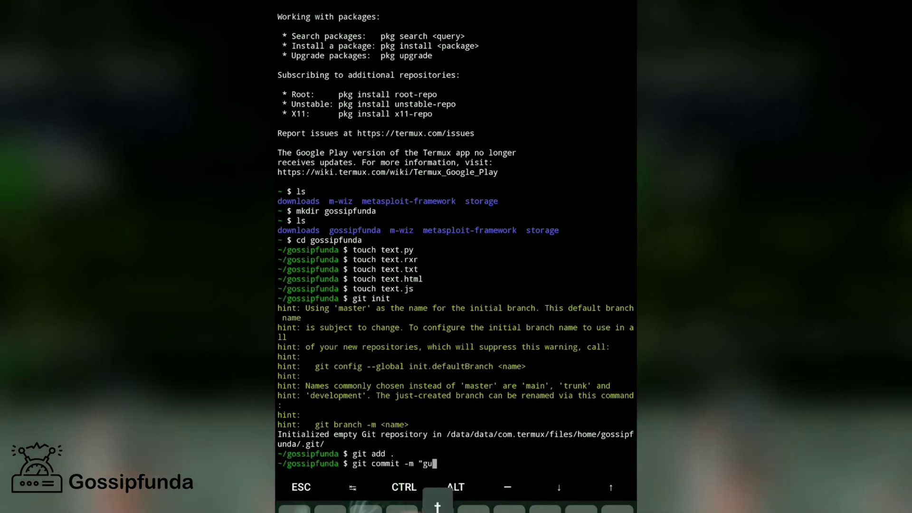
key(BackSpace)
key(BackSpace)
key(BackSpace)
key(BackSpace)
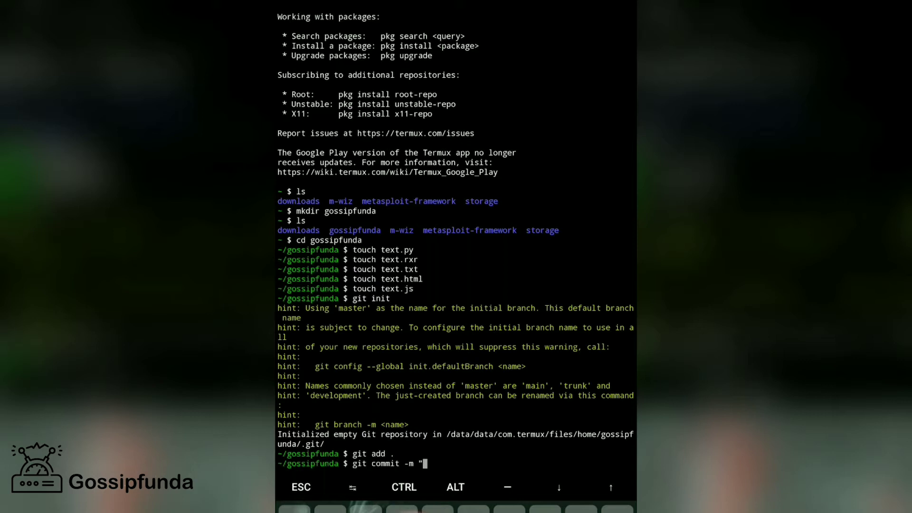
text(add gi)
text(thub)
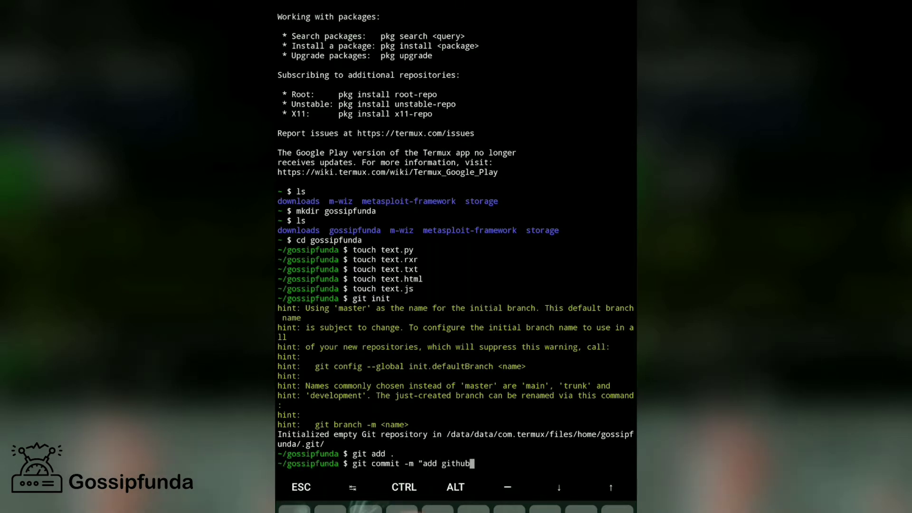
text( in hi)
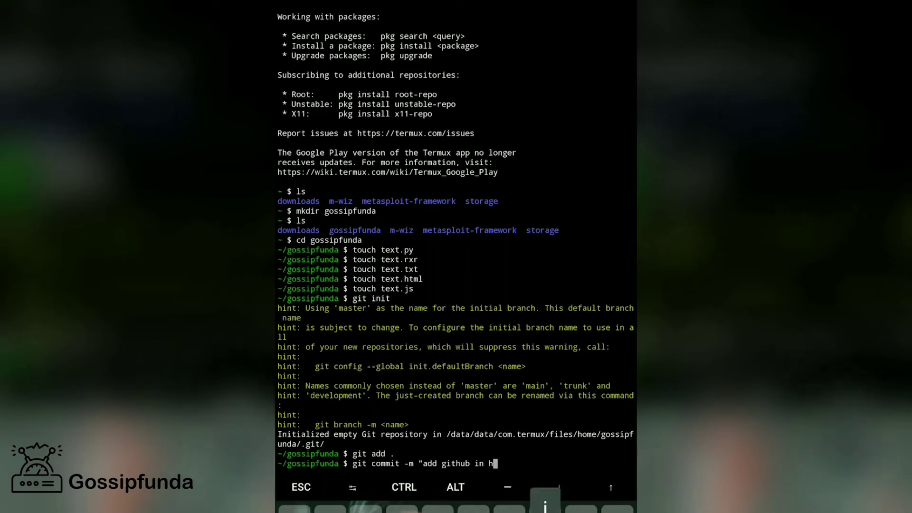
key(BackSpace)
key(BackSpace)
key(BackSpace)
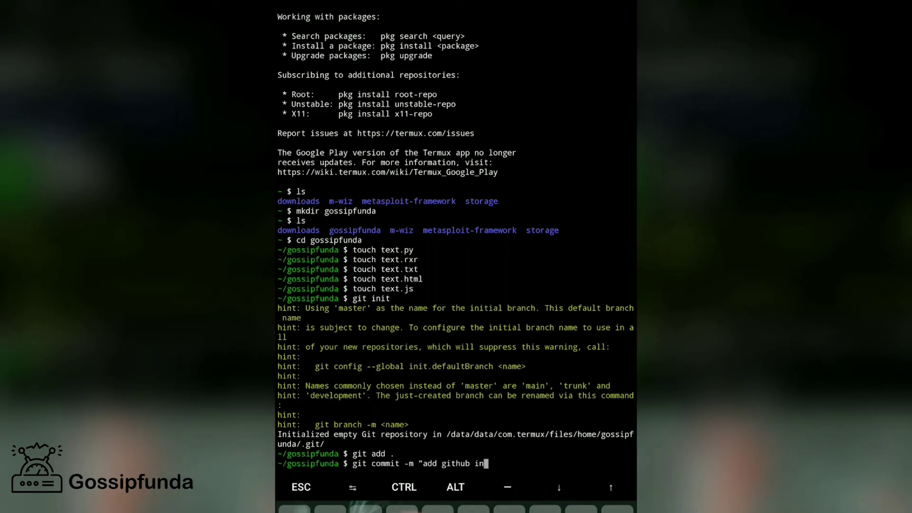
key(BackSpace)
text(n ad)
text(ndori)
key(BackSpace)
key(BackSpace)
key(BackSpace)
key(BackSpace)
key(BackSpace)
key(BackSpace)
text(ndro)
text(id")
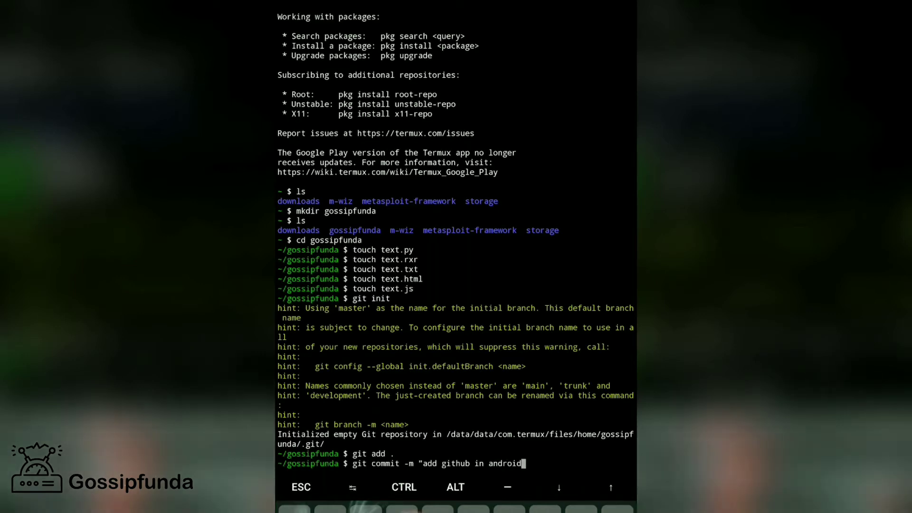
key(Return)
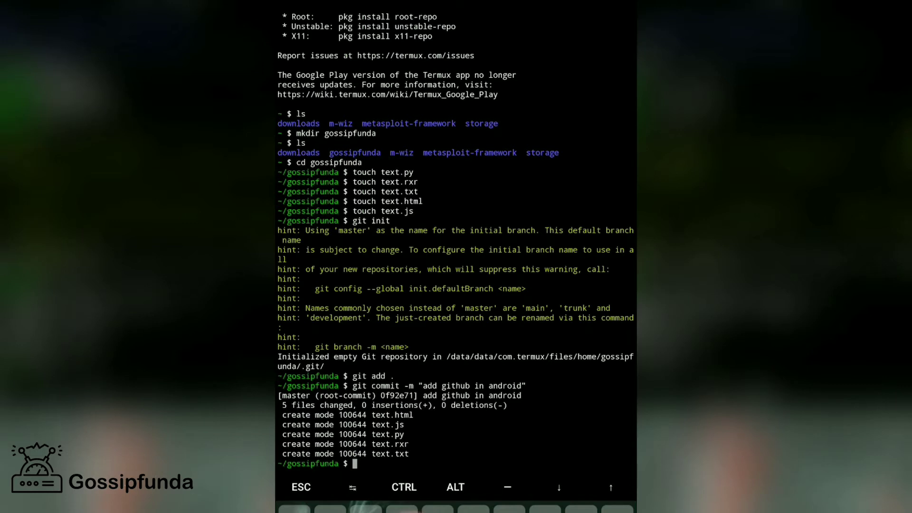
text(git statu)
text(s)
key(Return)
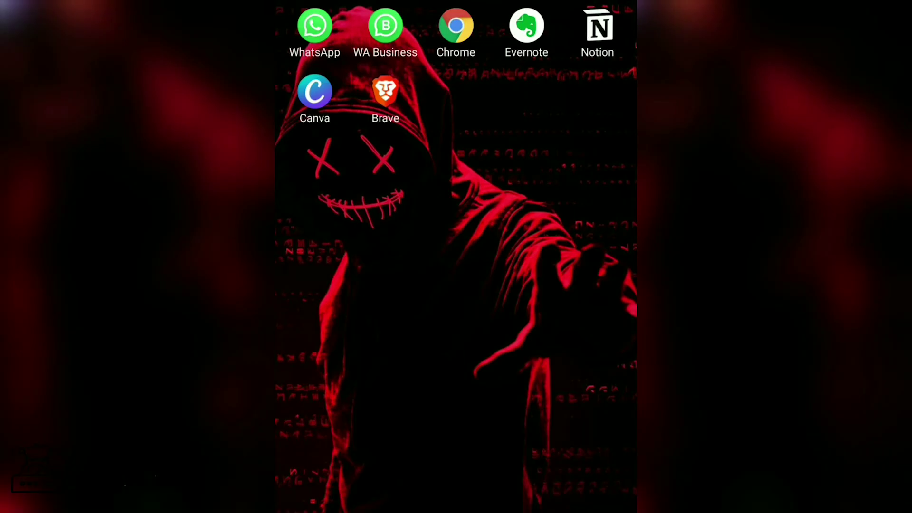
- Go from github.com via the profile's Repositories tab to the New repository form
click(385, 93)
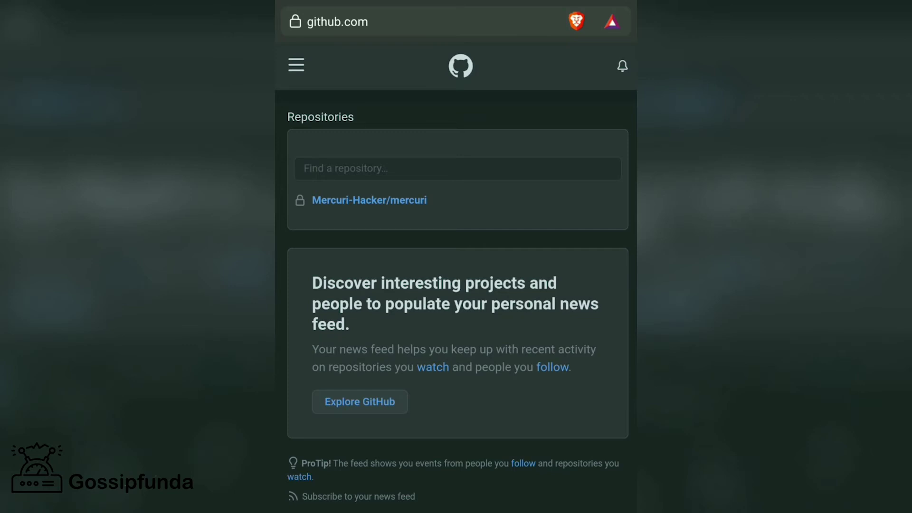
click(296, 65)
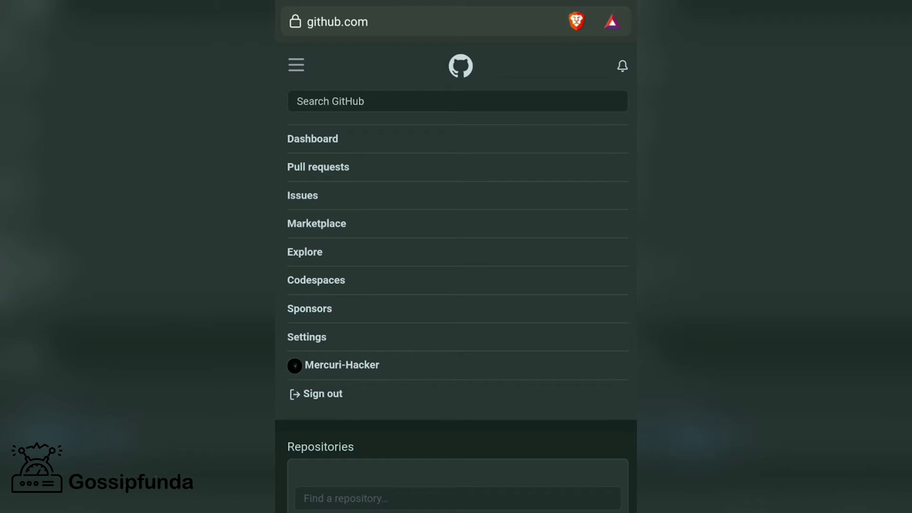
click(342, 365)
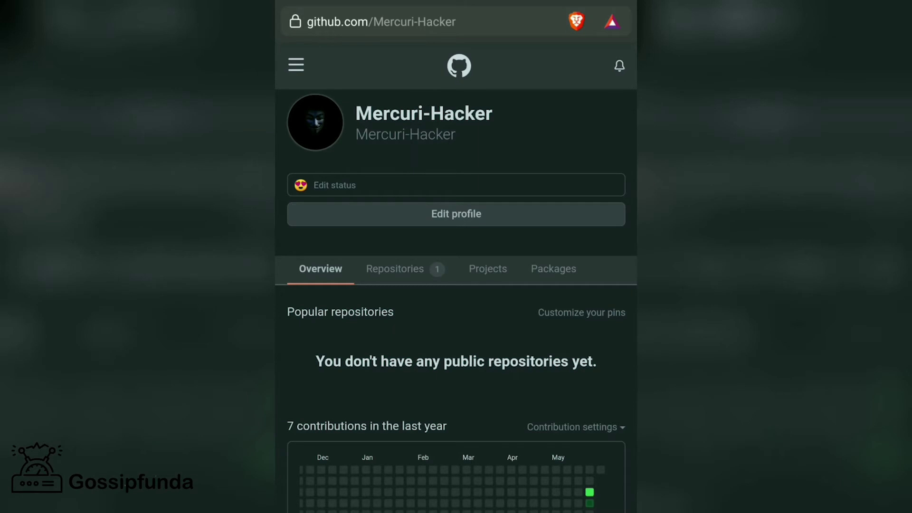
click(396, 269)
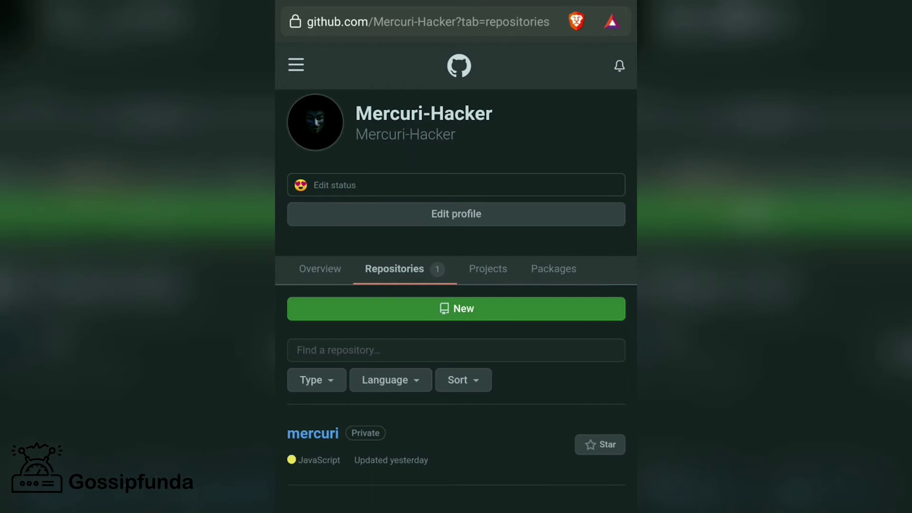
click(457, 309)
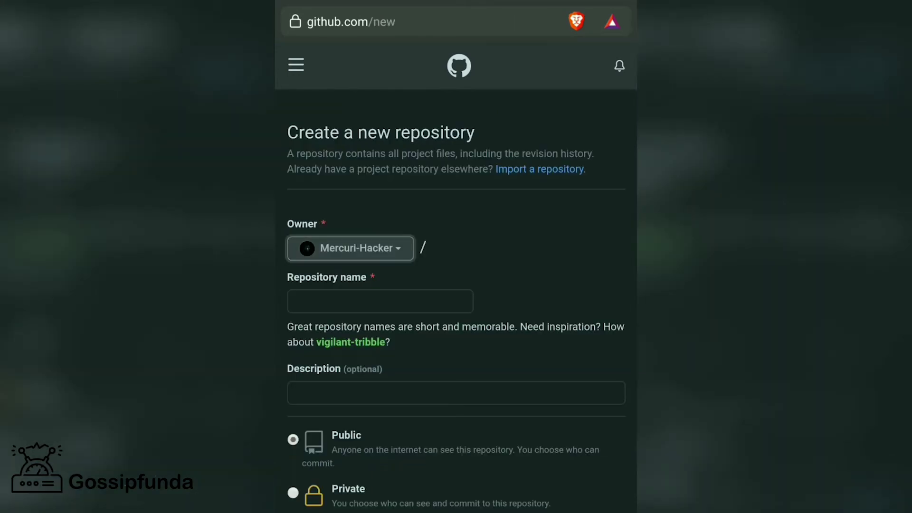
- Name the repository gossipfunda and create it as public with no README, .gitignore or license
click(379, 302)
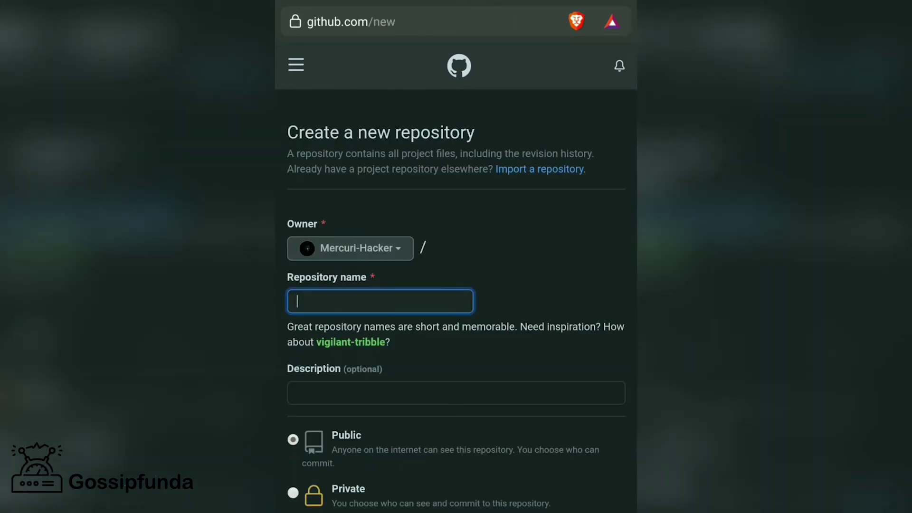
text(g)
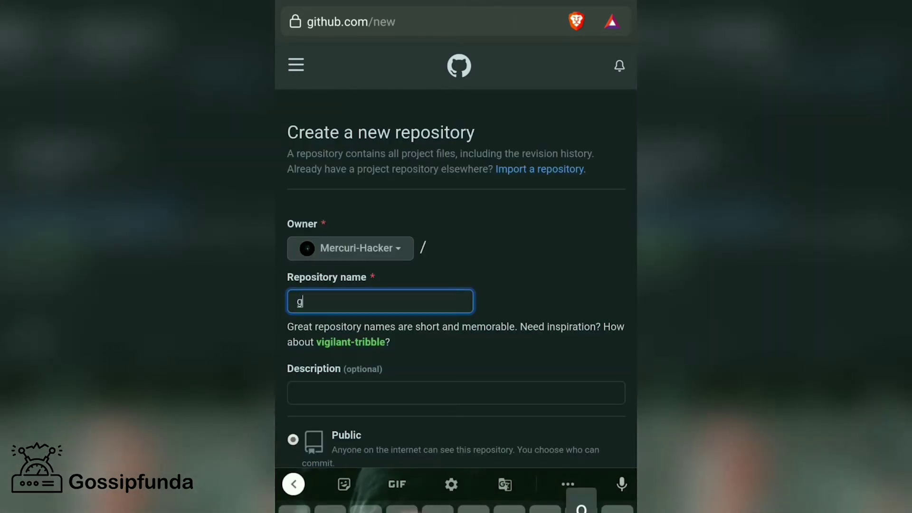
text(ossipf)
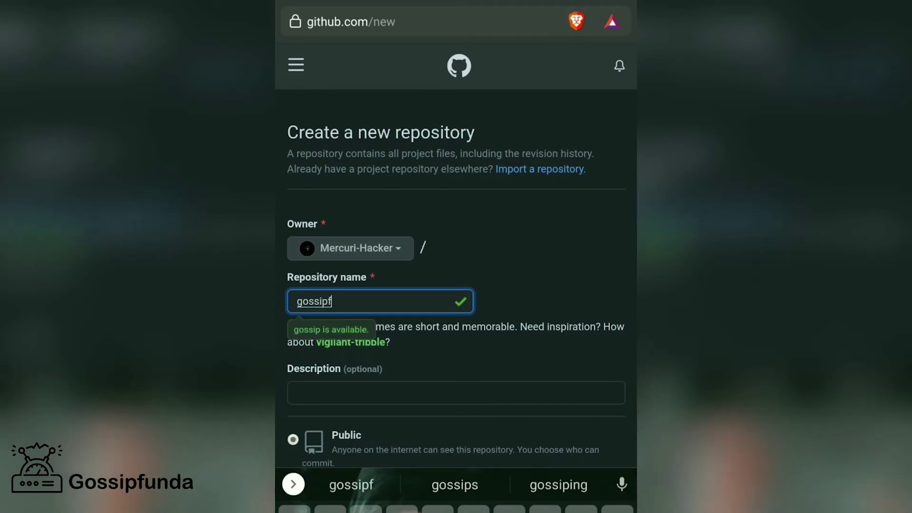
text(unda)
scroll(457, 321, down, 3)
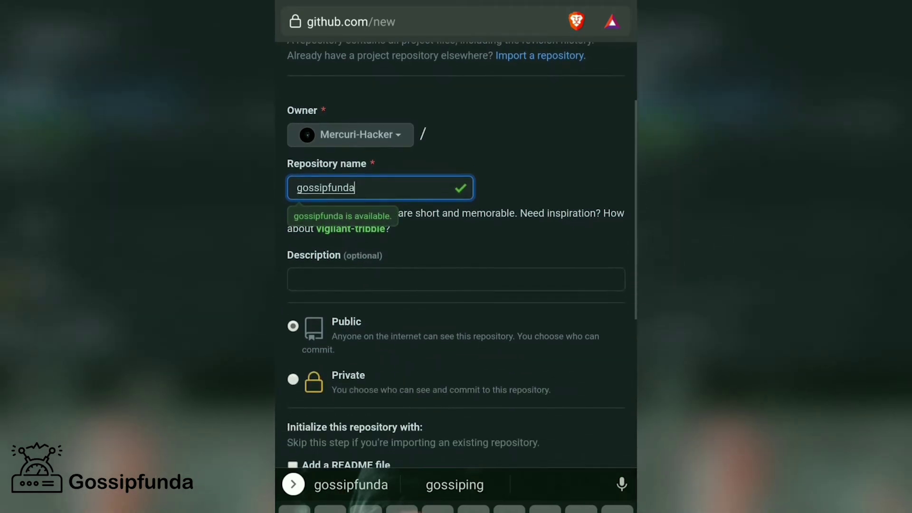
scroll(456, 320, down, 2)
scroll(456, 321, down, 3)
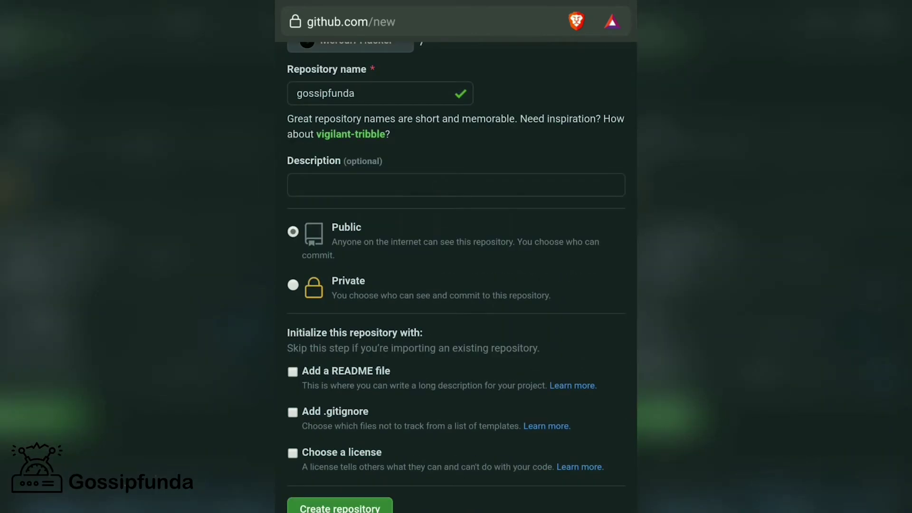
click(340, 508)
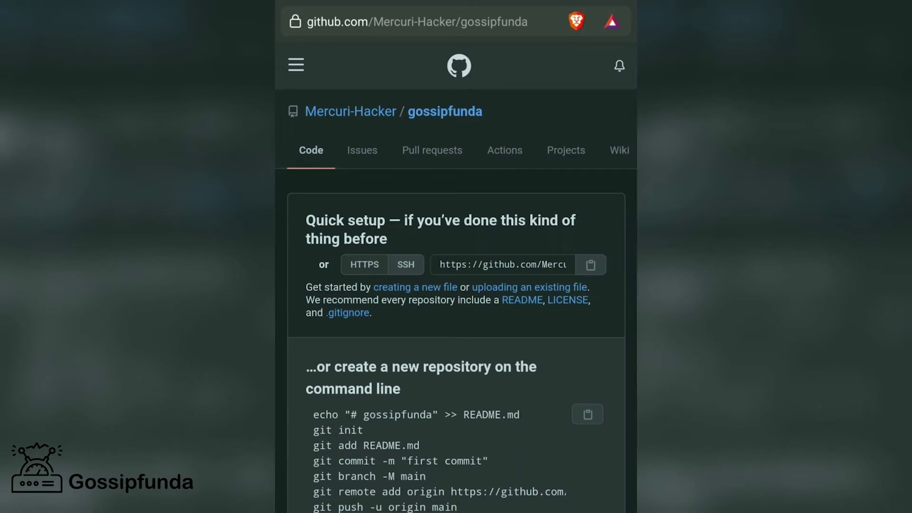
- Copy the 'git remote add origin' line from the quick setup and return to Termux
drag(543, 492, 339, 492)
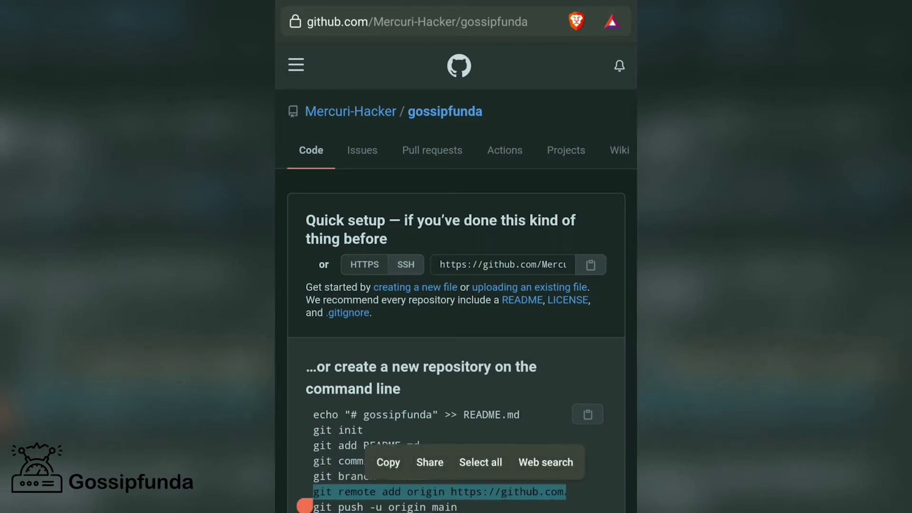
click(389, 462)
key(alt+Tab)
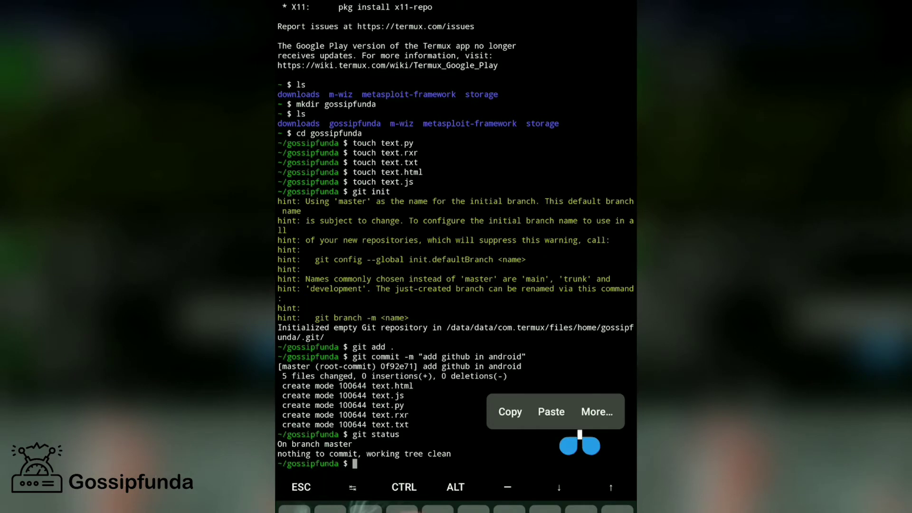
- Paste and run the copied 'git remote add origin' command for gossipfunda
click(552, 412)
key(Return)
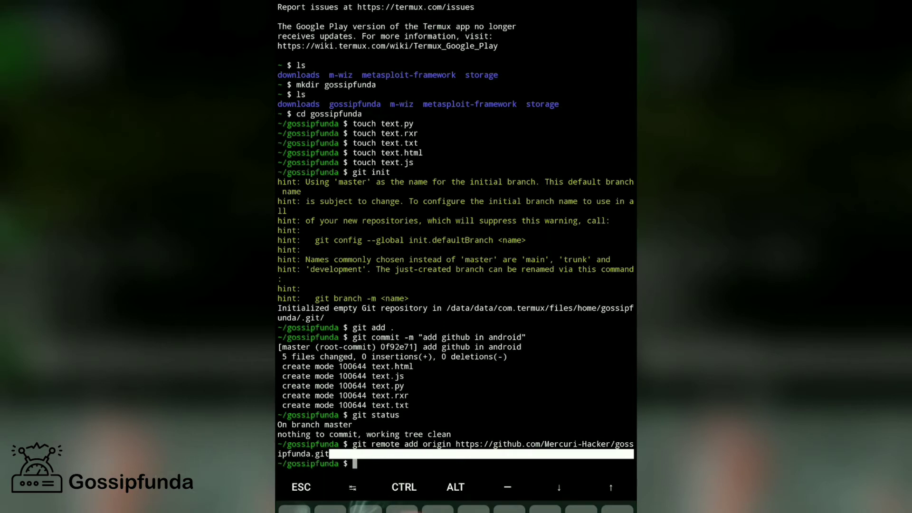
text(git )
text(push )
text(-u )
text(origin )
text(master)
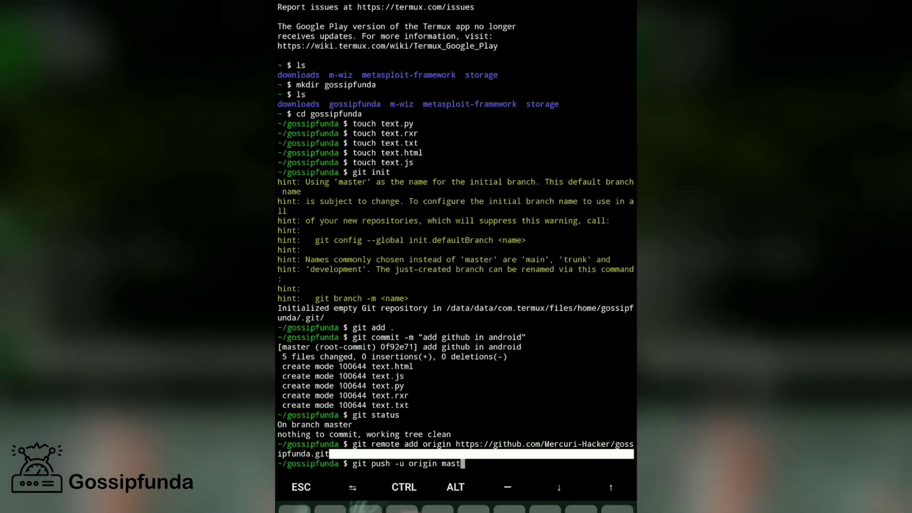
- Run 'git push -u origin master' and submit the corrected GitHub username
key(Return)
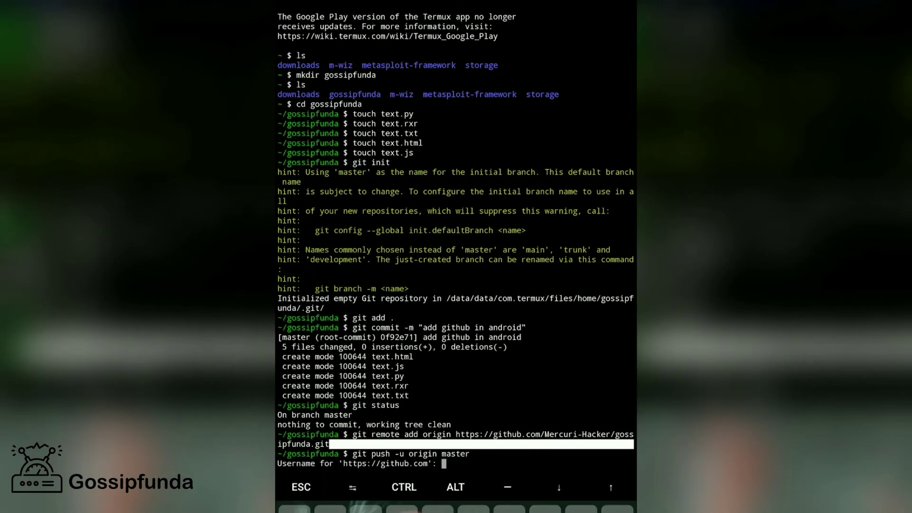
text(Mer)
text(xur)
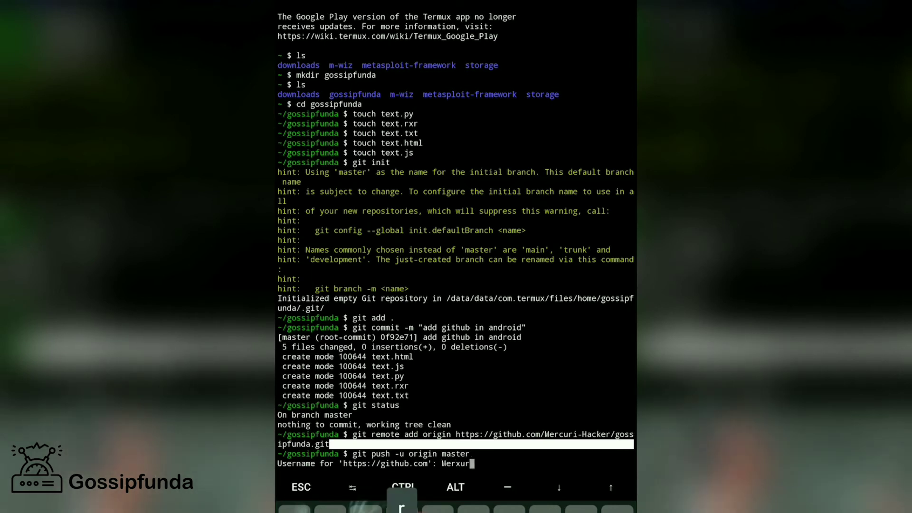
text(i)
key(BackSpace)
key(BackSpace)
key(BackSpace)
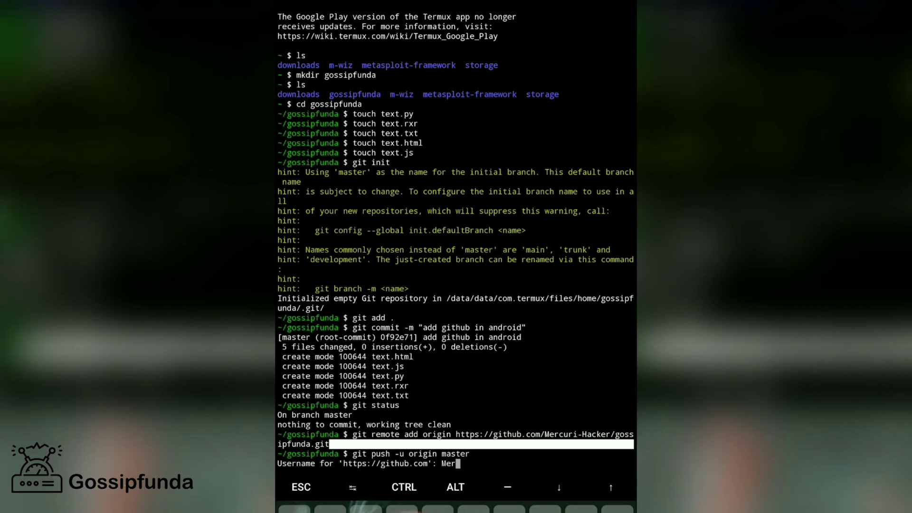
text(curi)
text(-Hac)
text(ker)
key(BackSpace)
key(BackSpace)
key(BackSpace)
text(ker)
key(Return)
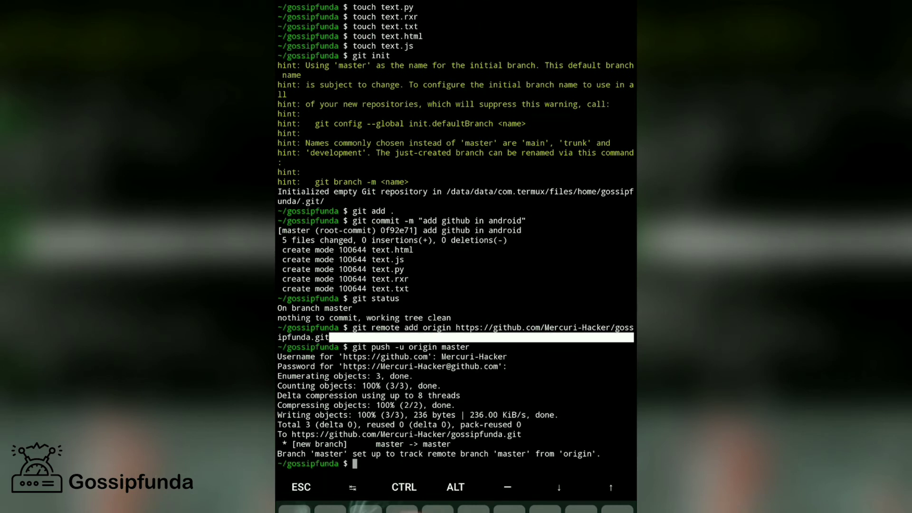
- Select the push output showing master tracking origin/master, then return to the browser
drag(428, 454, 598, 454)
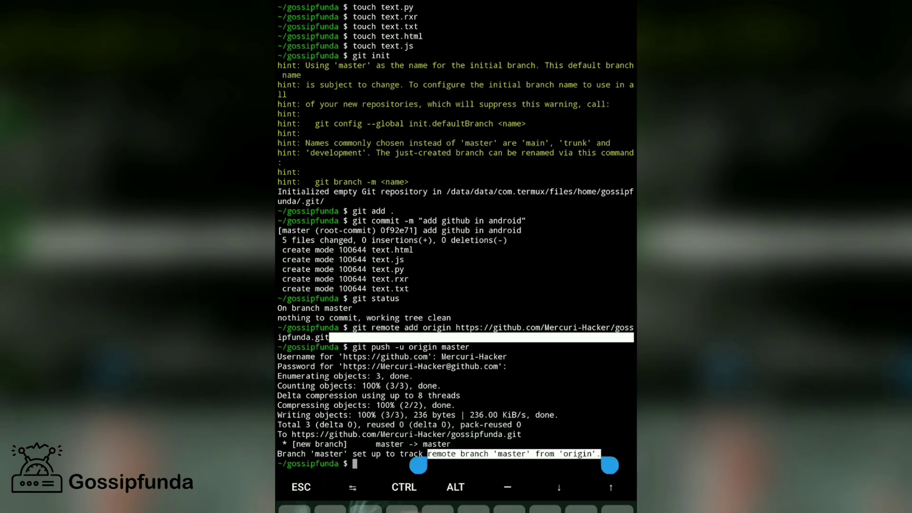
mouse_move(420, 465)
mouse_down()
mouse_move(377, 445)
mouse_move(285, 367)
mouse_up()
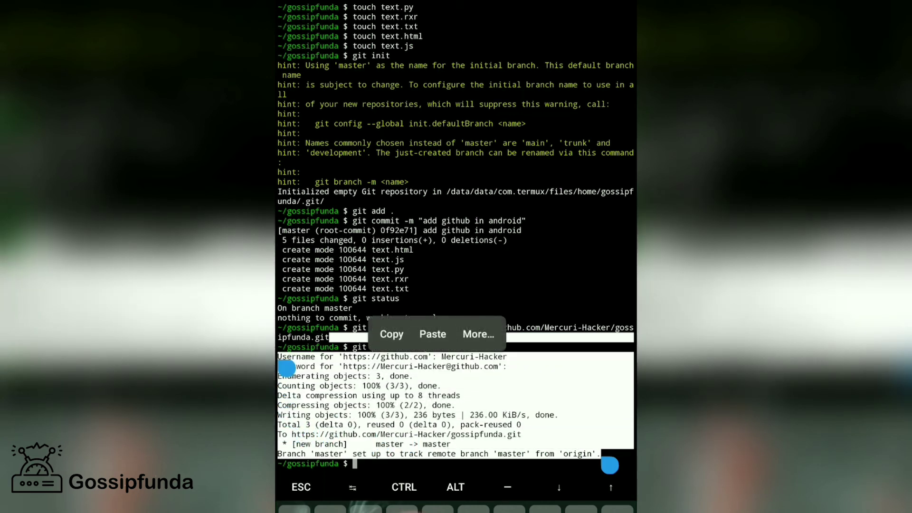
key(alt+Tab)
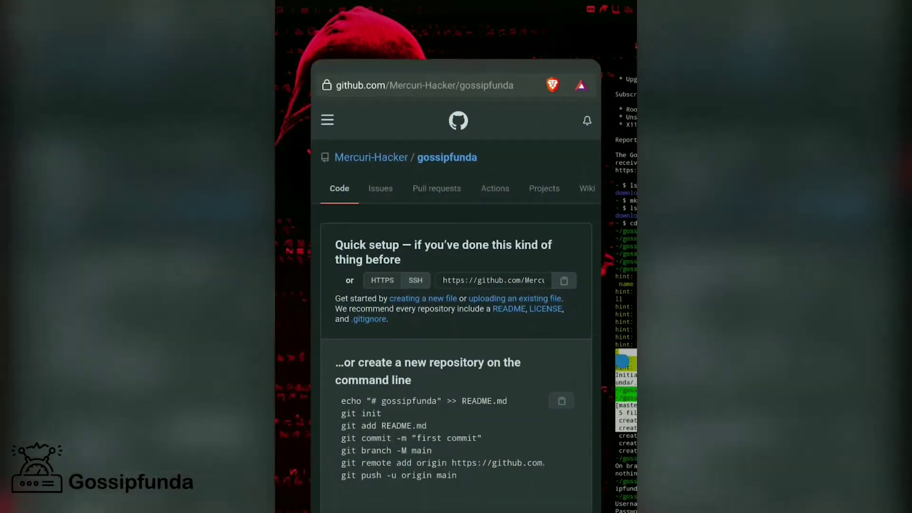
- Refresh the gossipfunda repo page, list its pushed files with View code, and swipe to Termux
click(456, 285)
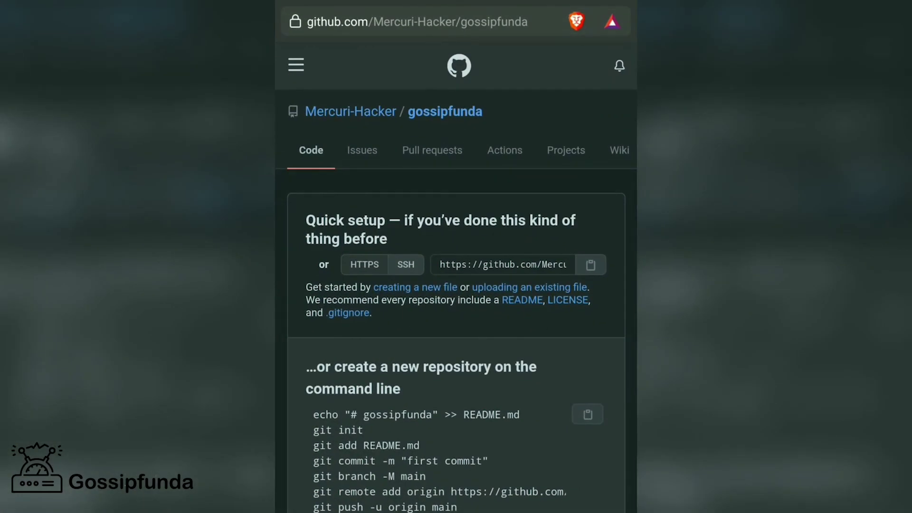
drag(456, 214, 457, 356)
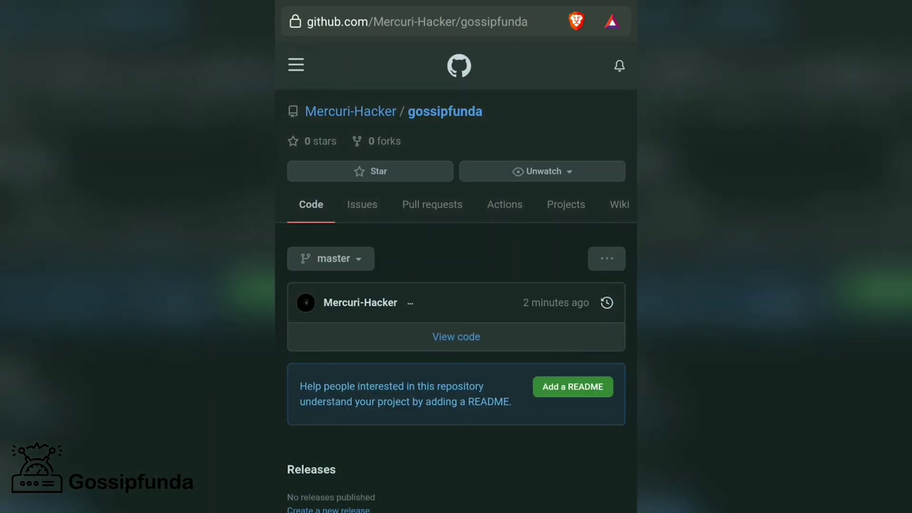
click(456, 337)
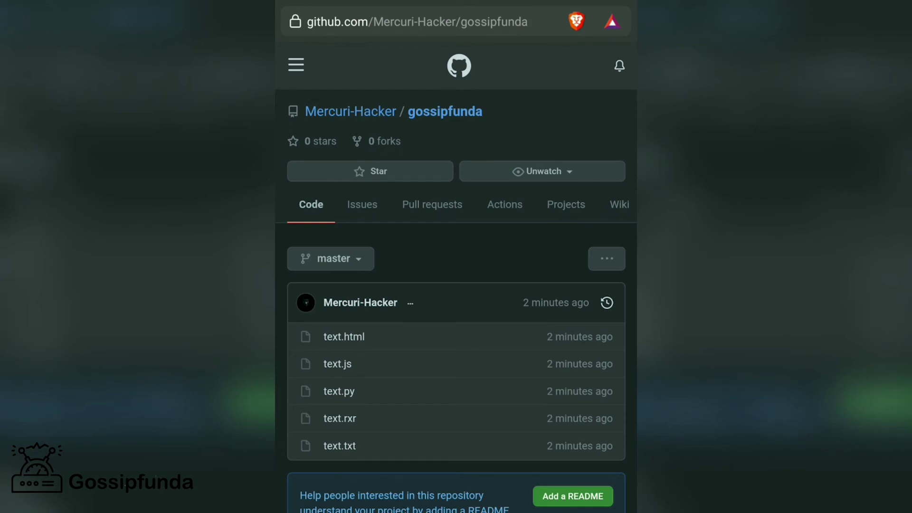
drag(321, 286, 606, 285)
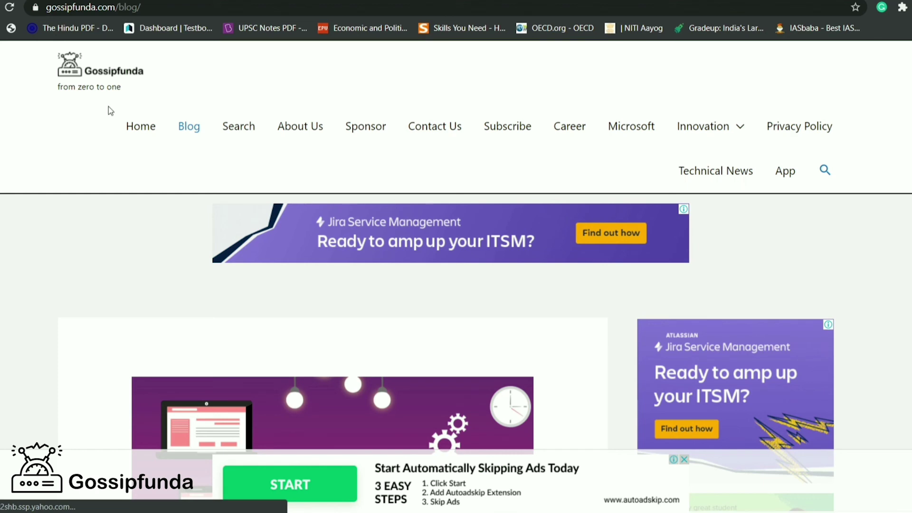
scroll(164, 213, down, 2)
scroll(238, 294, down, 8)
scroll(238, 294, down, 5)
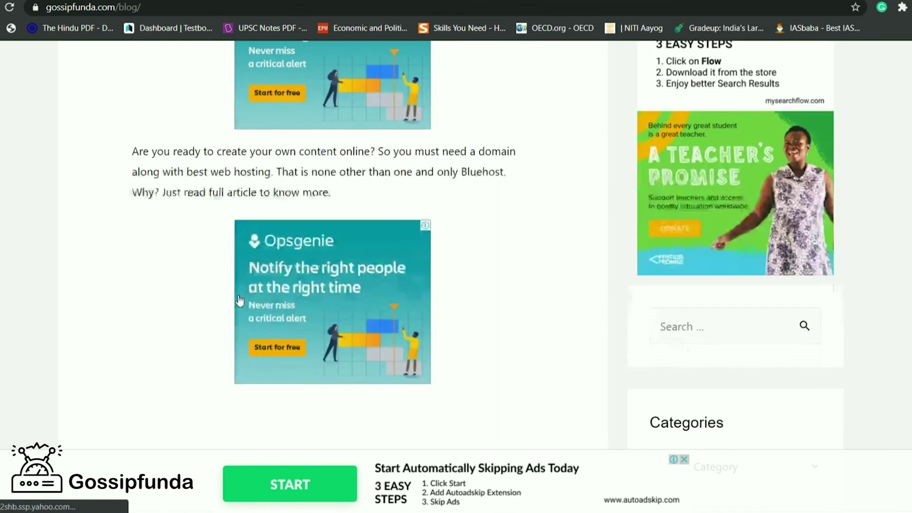
scroll(239, 300, down, 5)
scroll(239, 299, down, 5)
scroll(239, 300, down, 3)
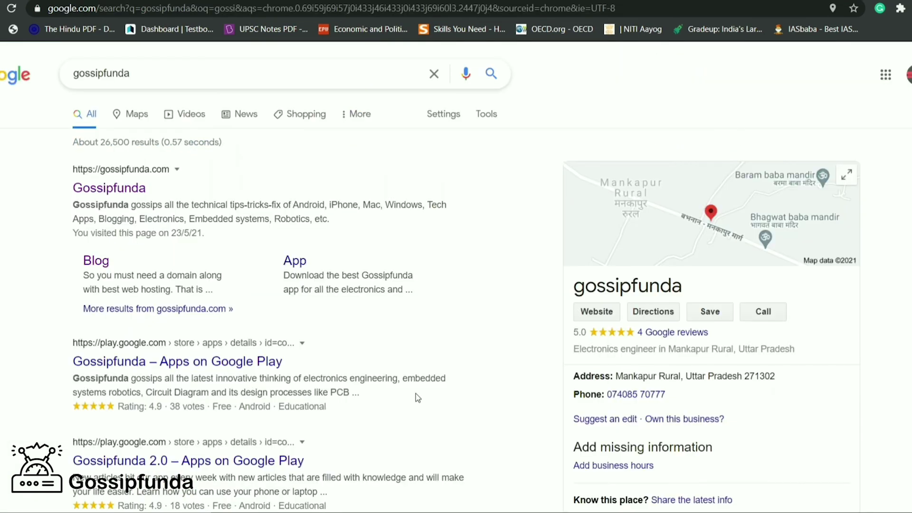